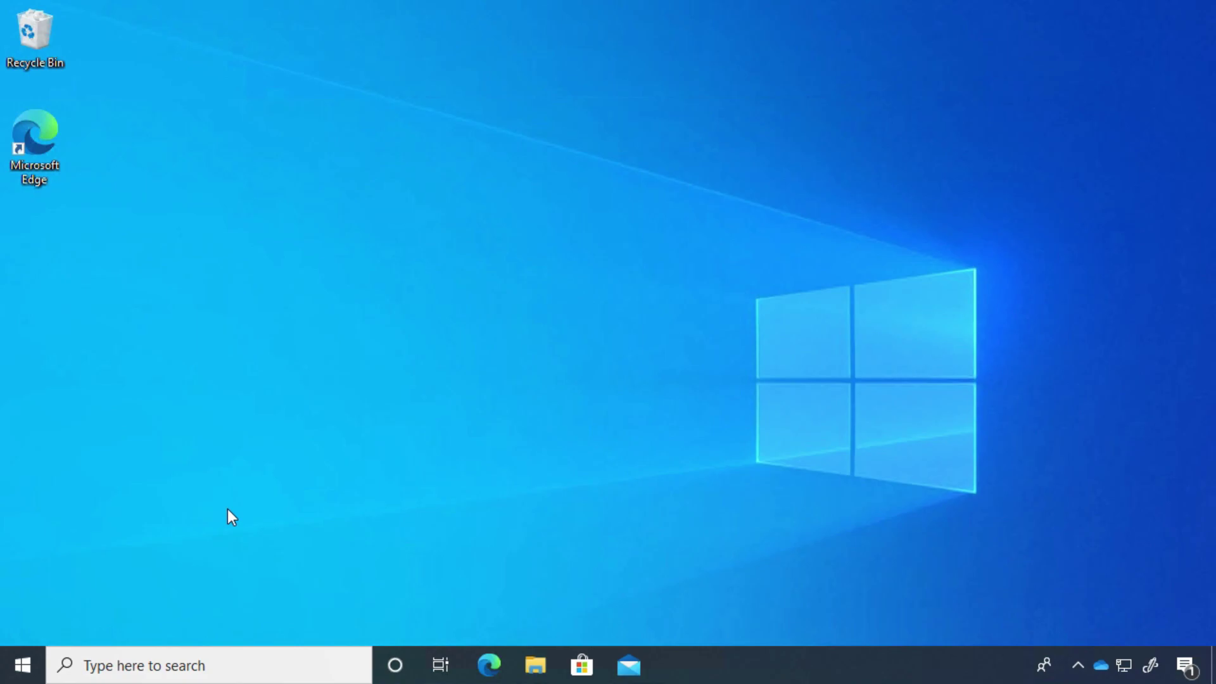
Open the Start menu
left_click(38, 668)
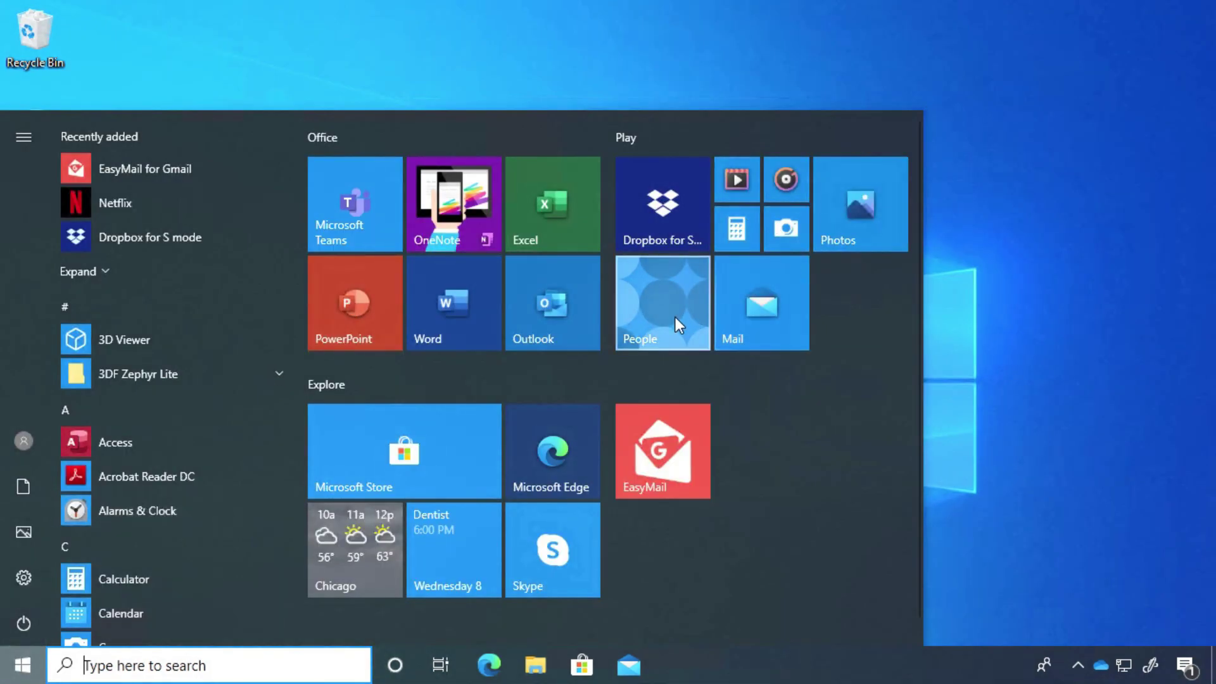
Launch People, open the contact listed under G, and review its combined contacts before returning to its details
left_click(656, 311)
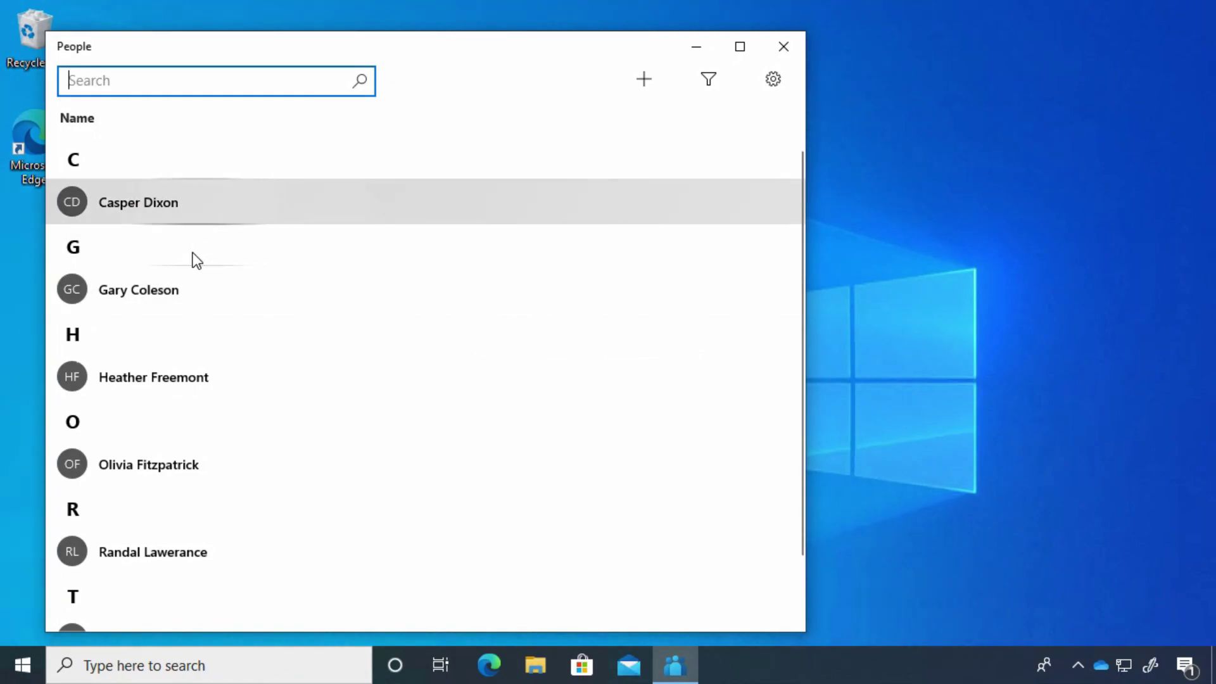
left_click(167, 290)
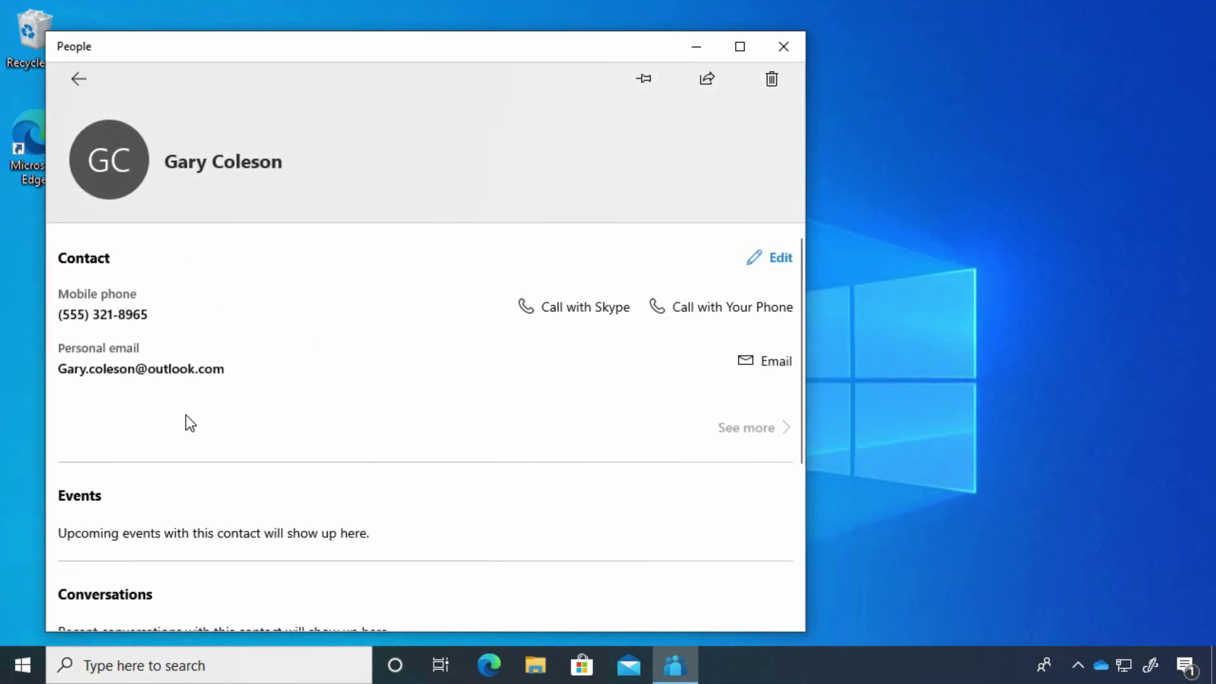
scroll(520, 418, "down", 5)
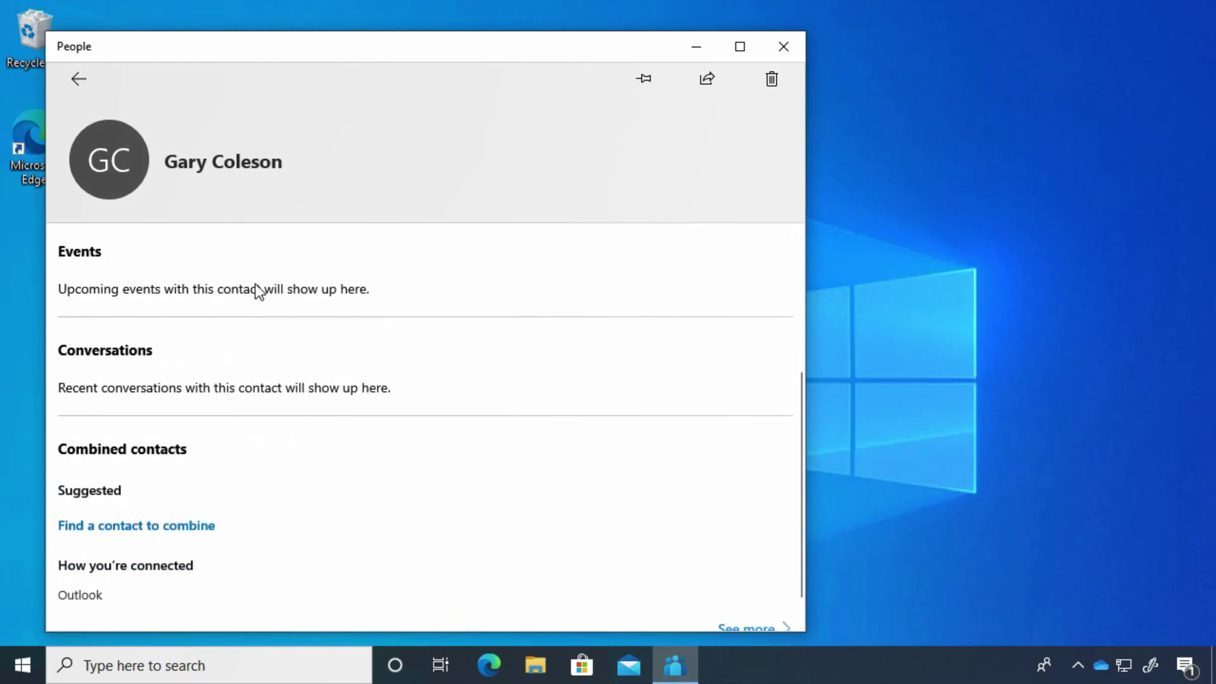
scroll(250, 564, "down", 1)
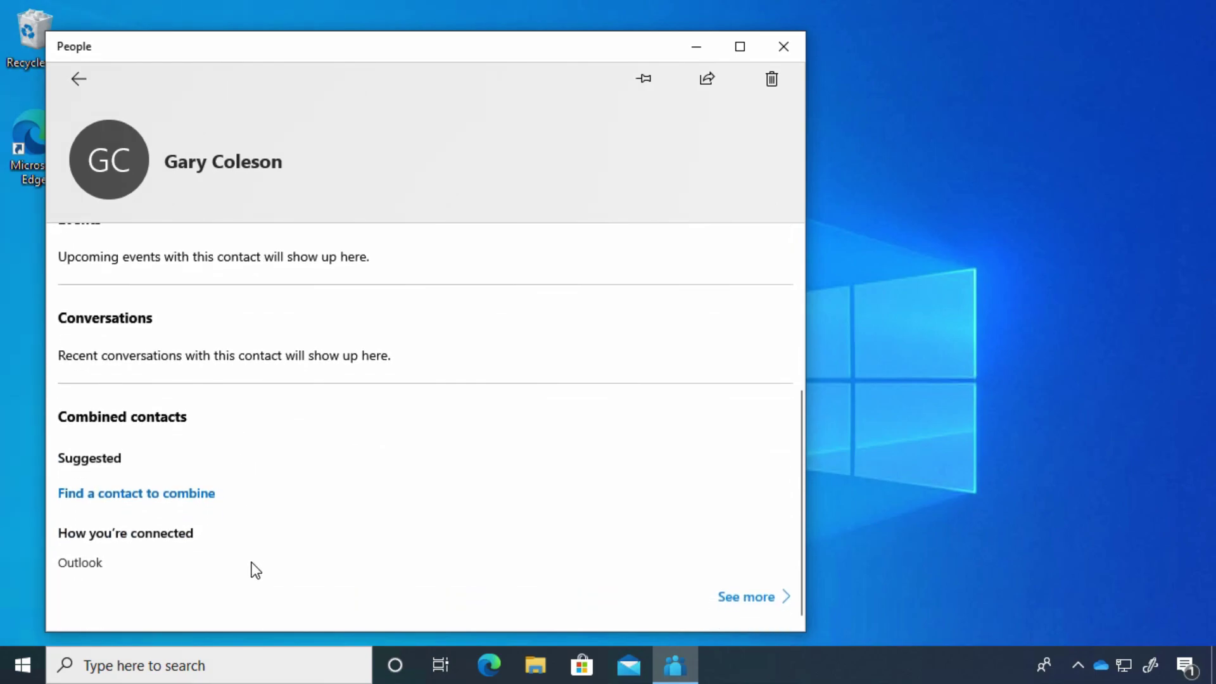
scroll(253, 571, "up", 3)
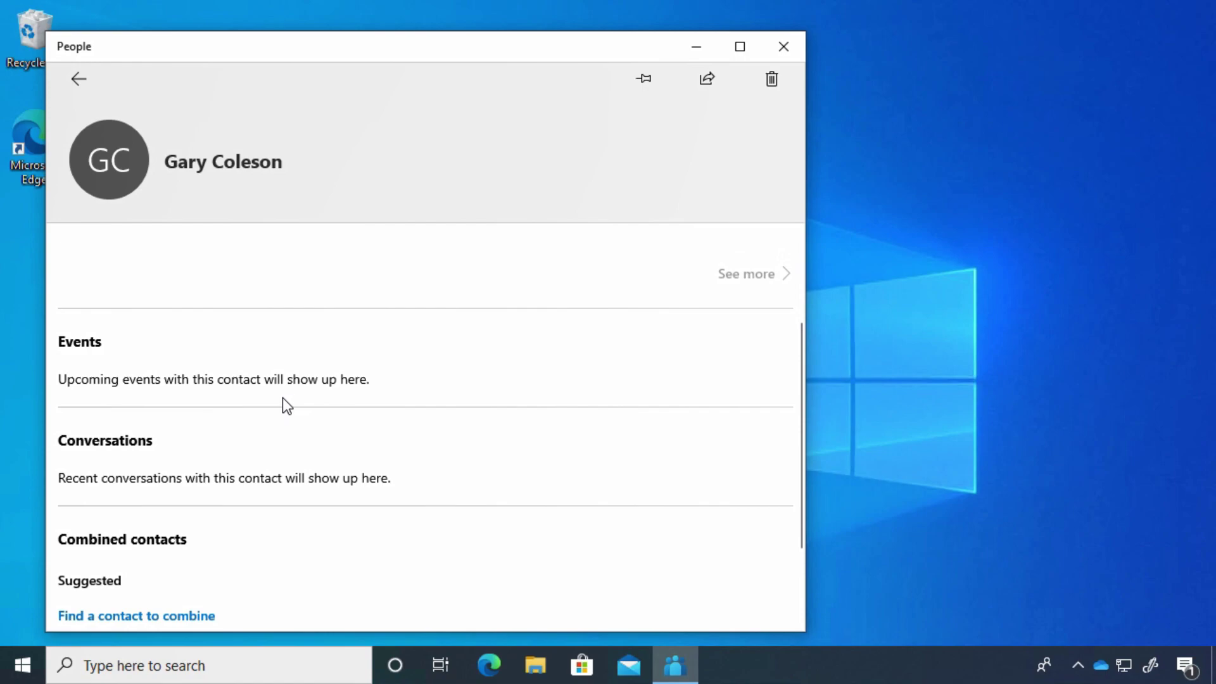
scroll(237, 491, "down", 3)
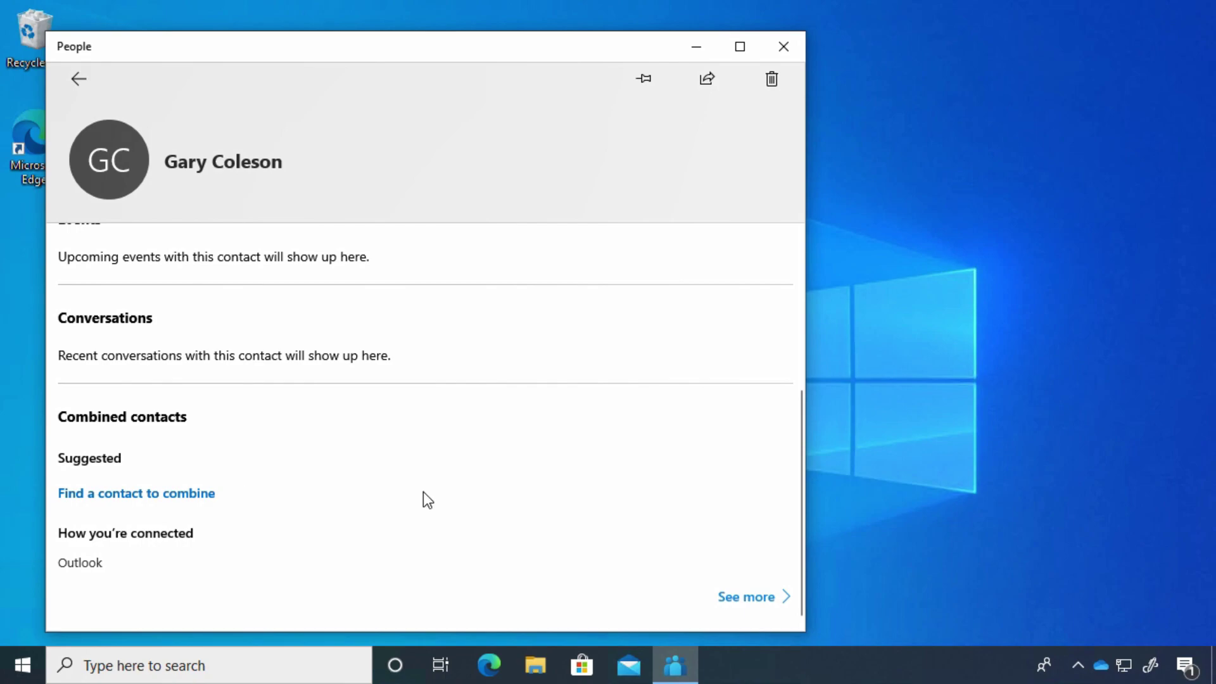
left_click(743, 601)
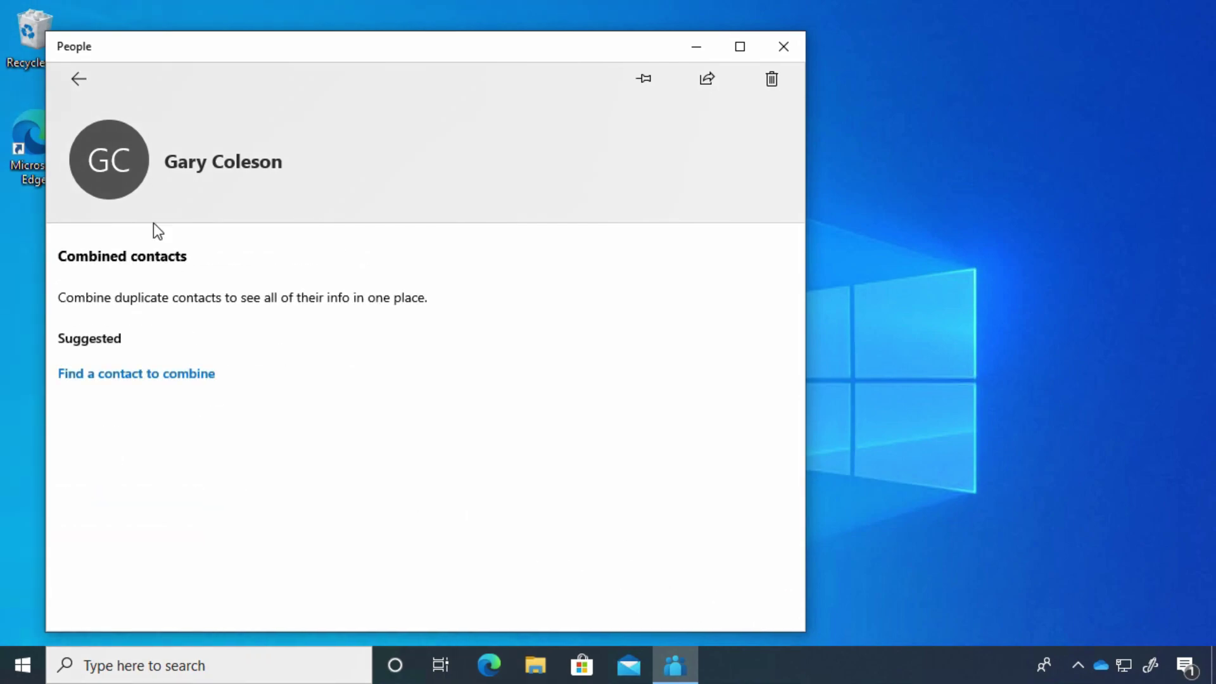
left_click(82, 89)
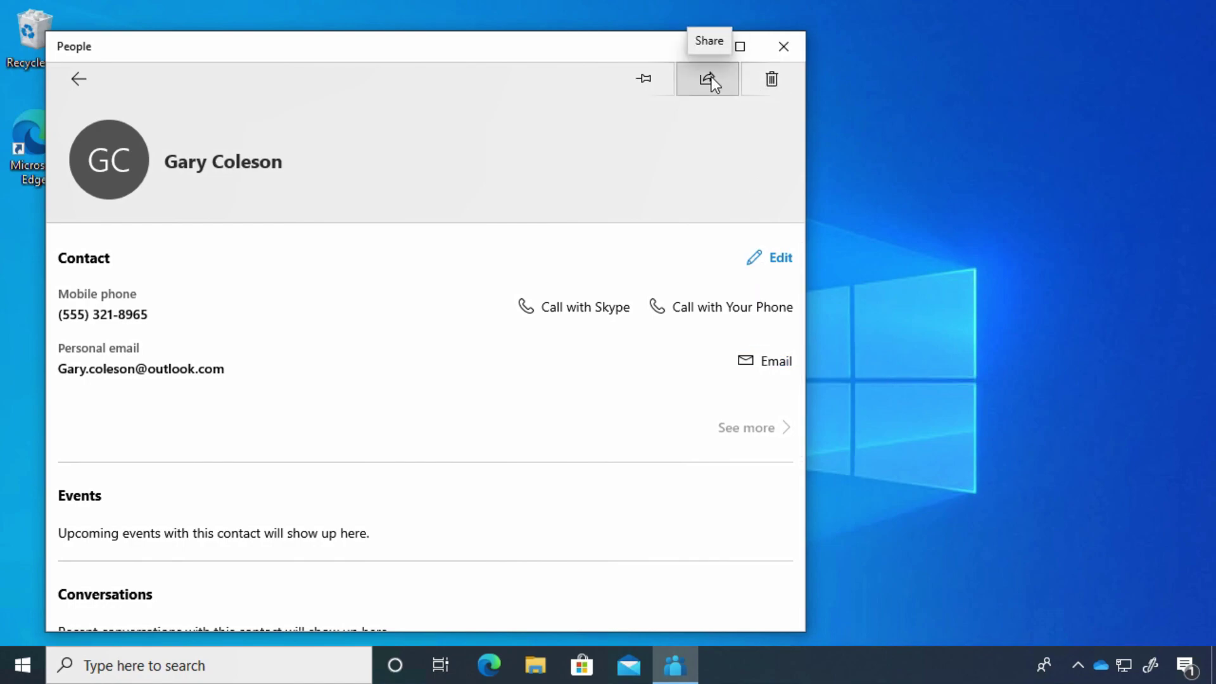
Pin the contact to the taskbar
left_click(645, 80)
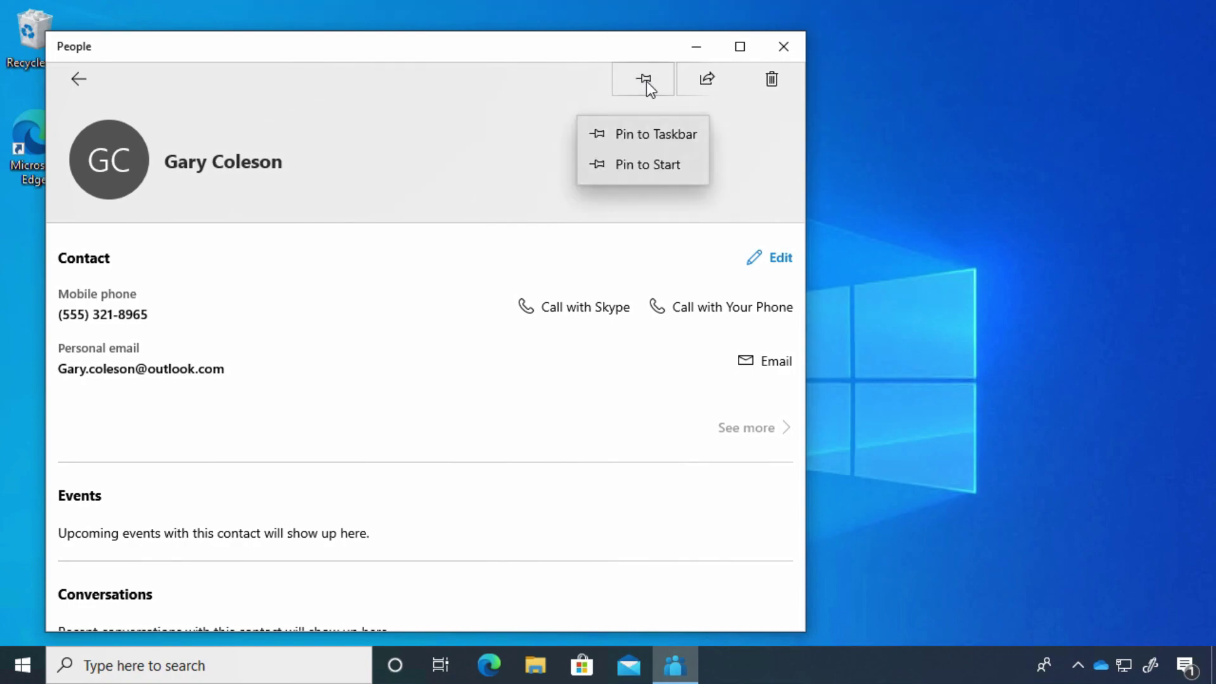
left_click(647, 138)
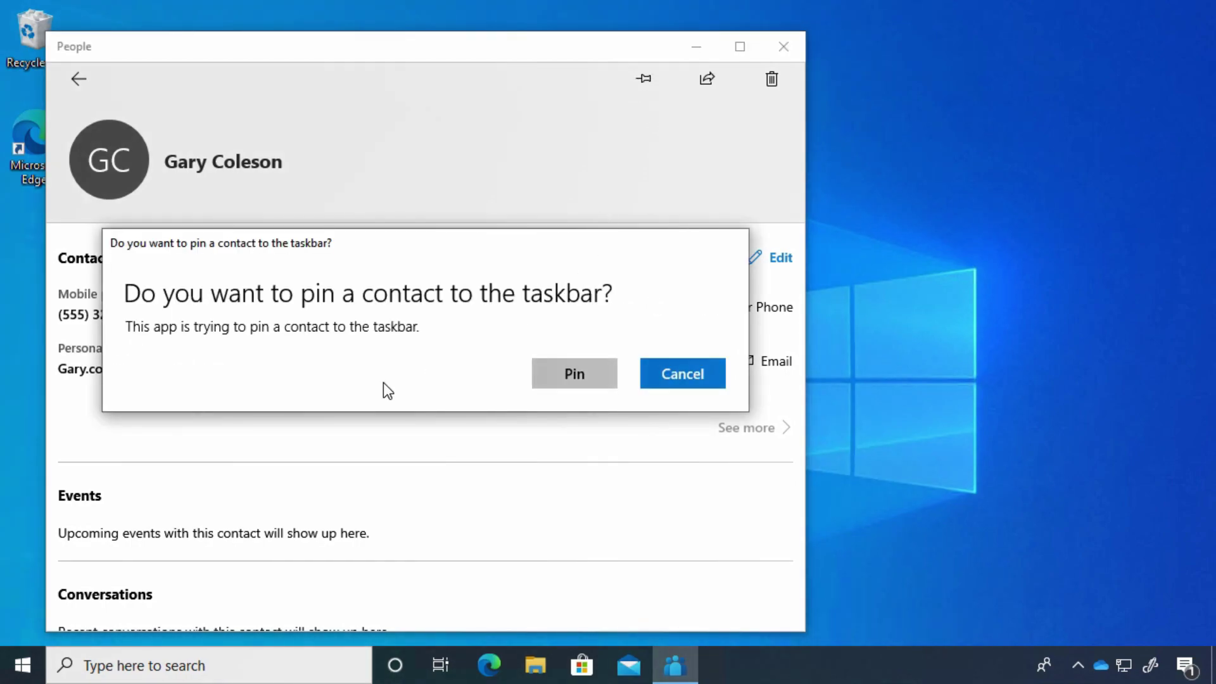
left_click(575, 375)
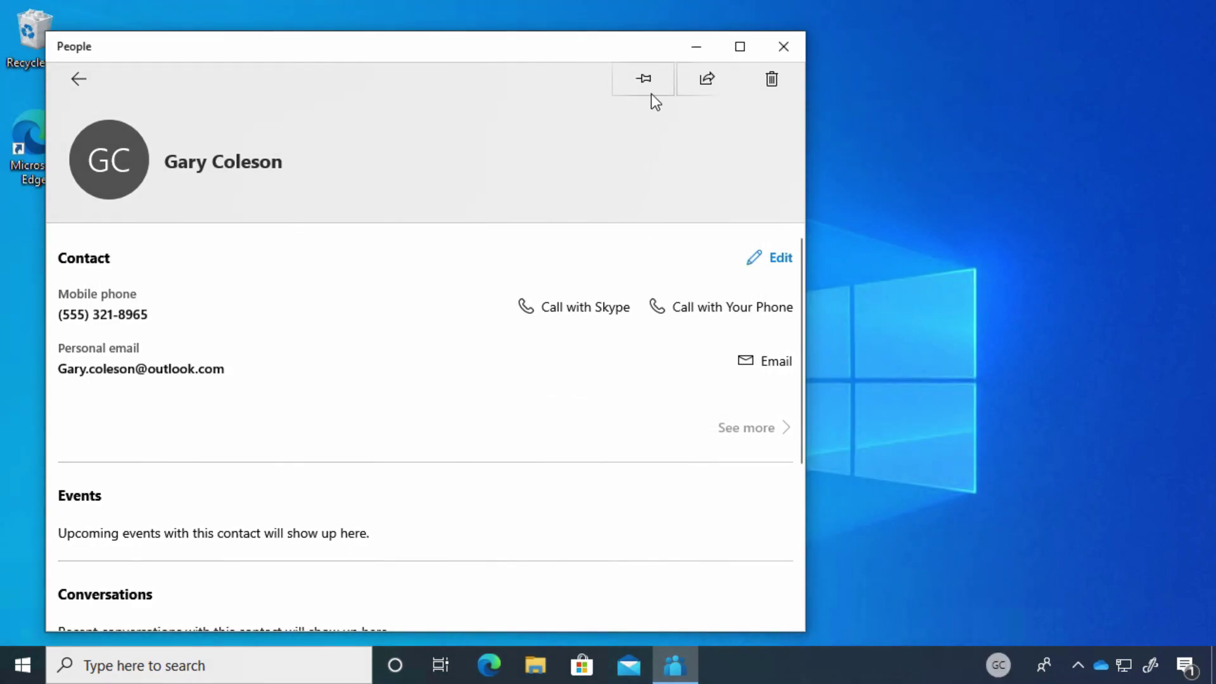
Pin the contact's tile to Start and close the People window
left_click(651, 77)
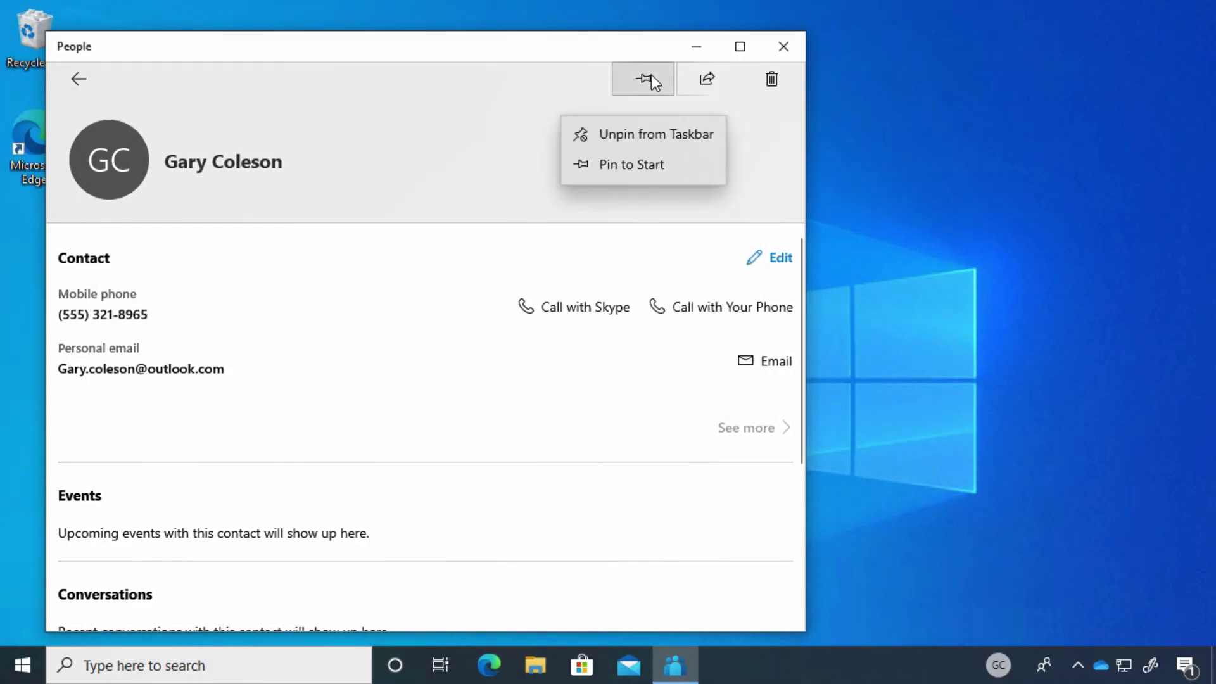
left_click(624, 174)
left_click(567, 367)
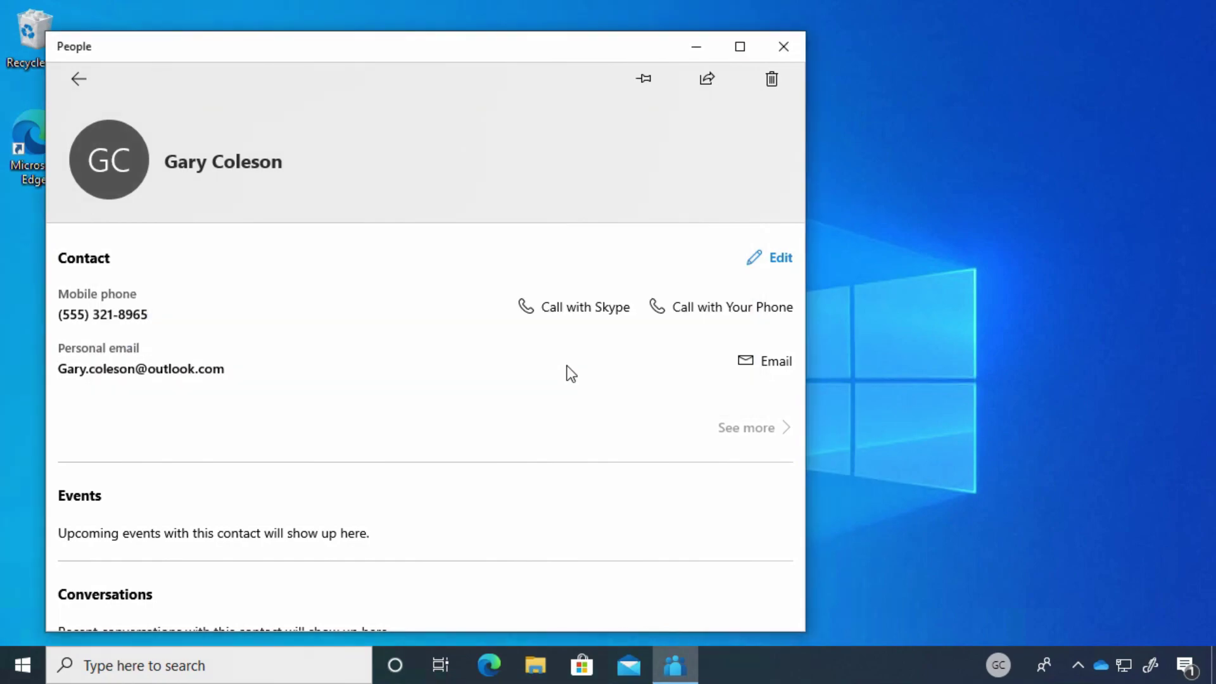
left_click(776, 51)
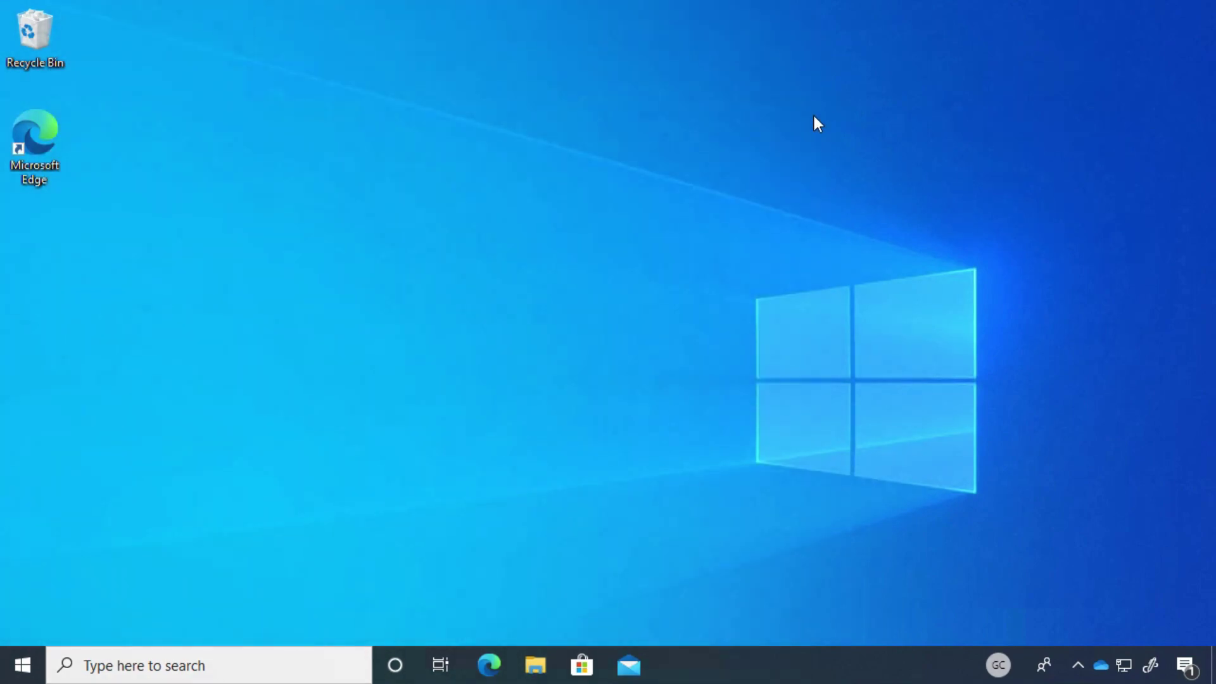
Open the pinned contact from the taskbar and view the emails exchanged with them
left_click(999, 666)
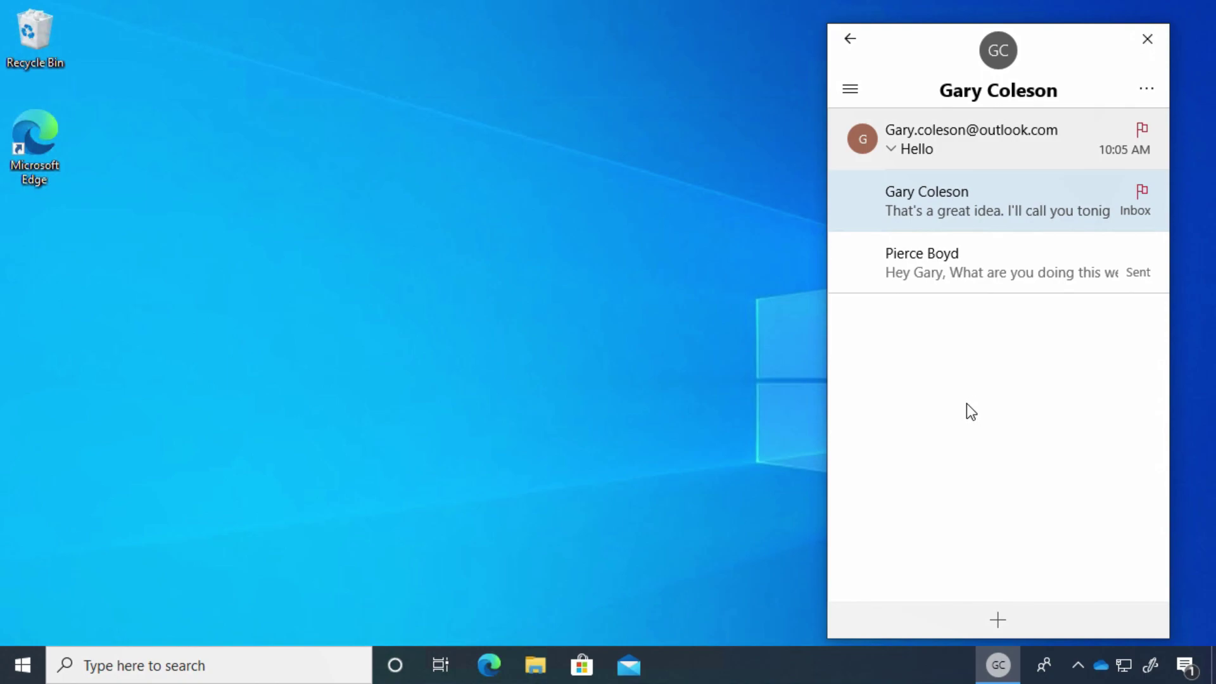
left_click(864, 48)
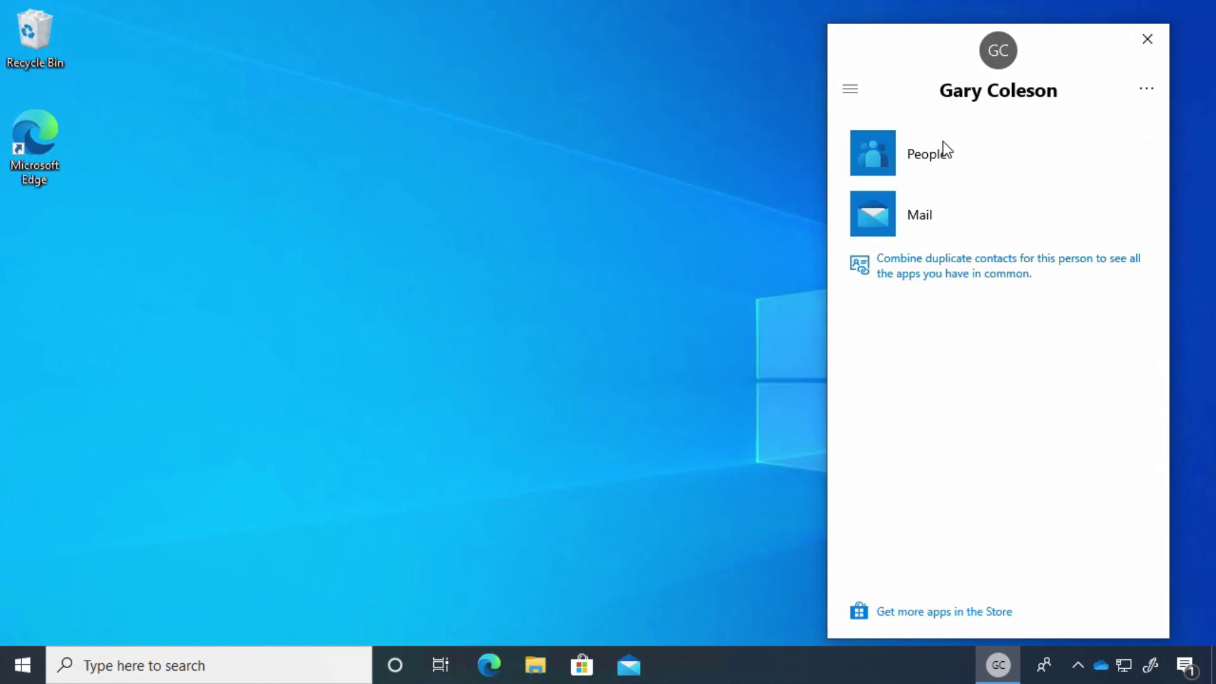
left_click(918, 216)
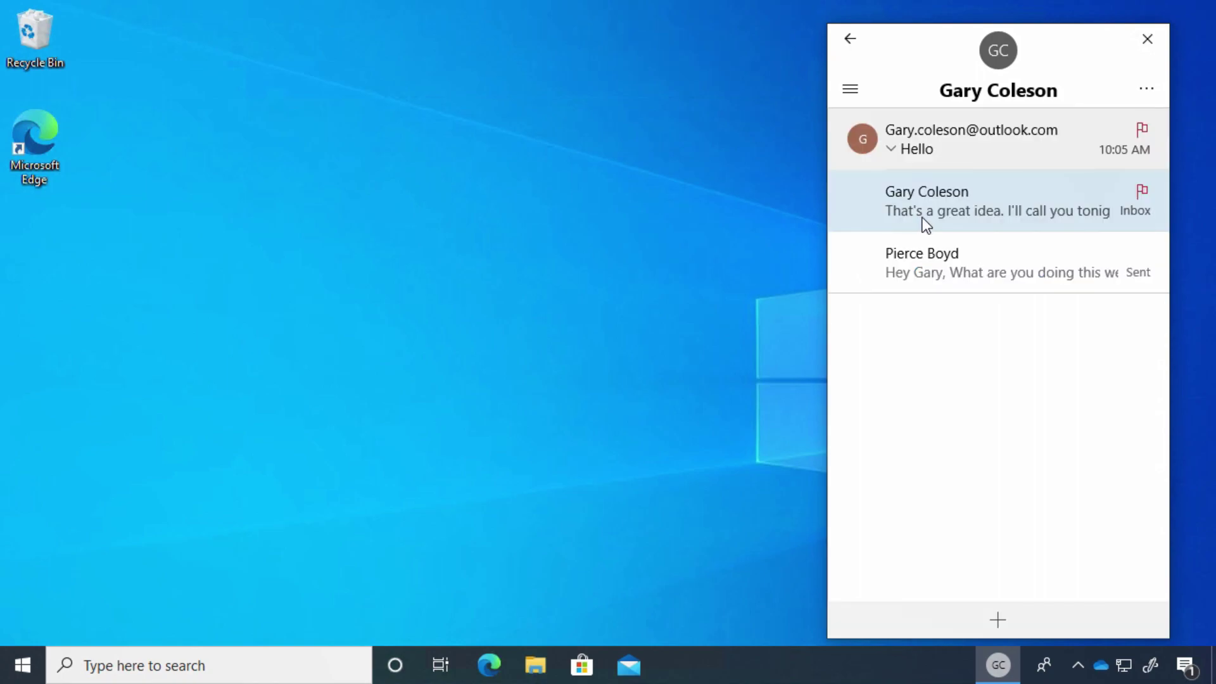
left_click(856, 51)
Check the contact card's phone call options, then close the flyout
left_click(899, 179)
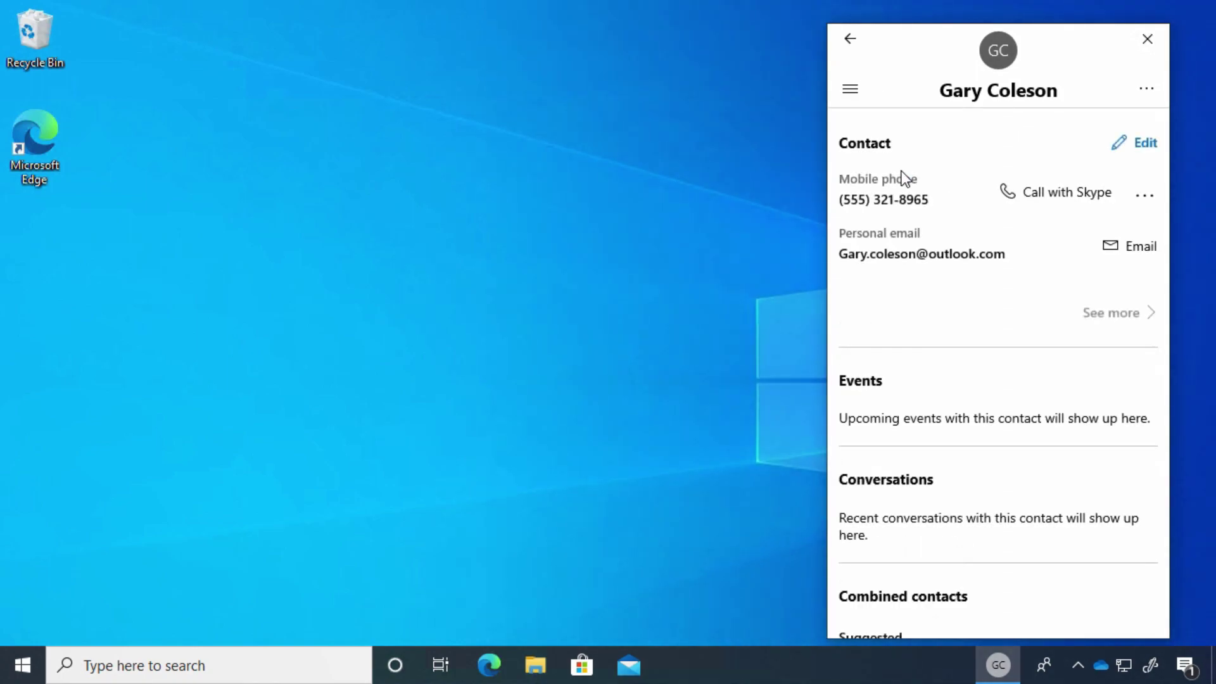
scroll(1031, 456, "down", 3)
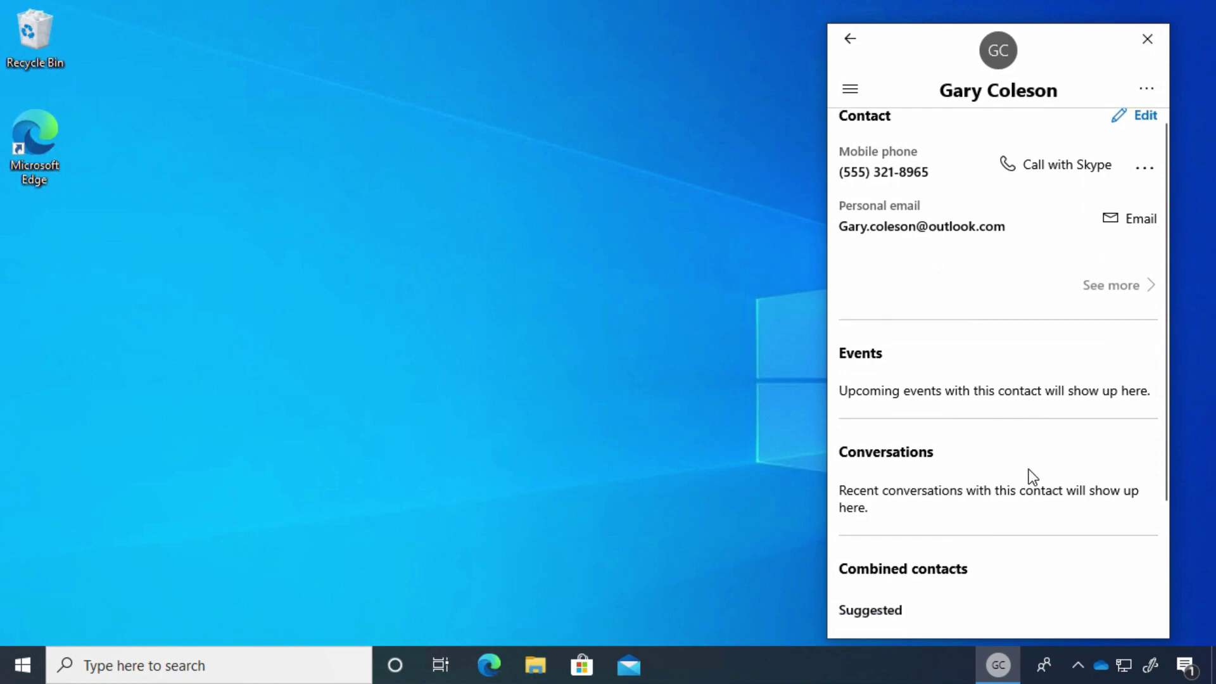
scroll(1027, 481, "up", 3)
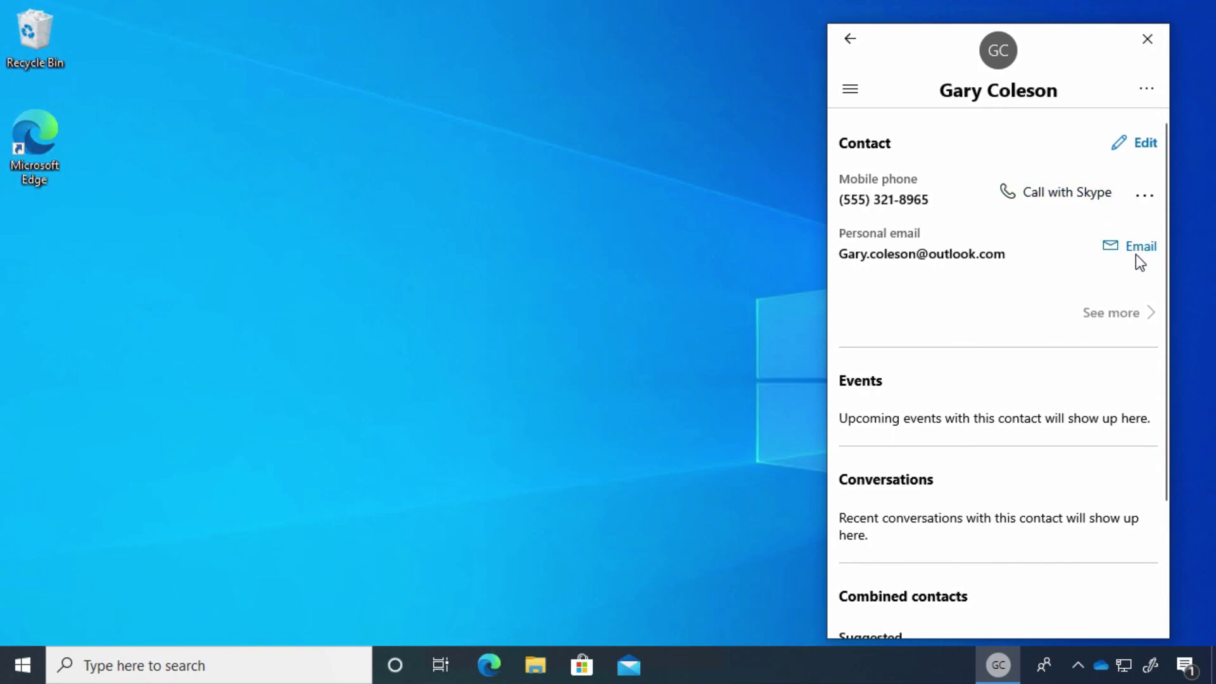
left_click(1145, 196)
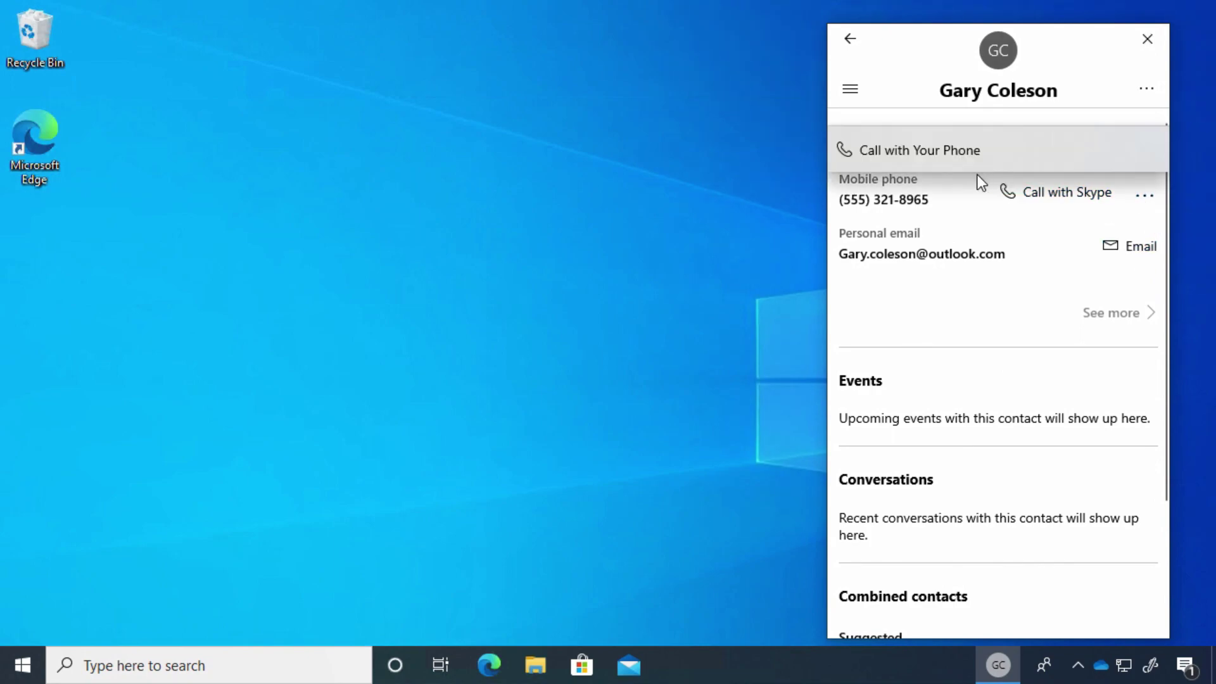
left_click(1147, 60)
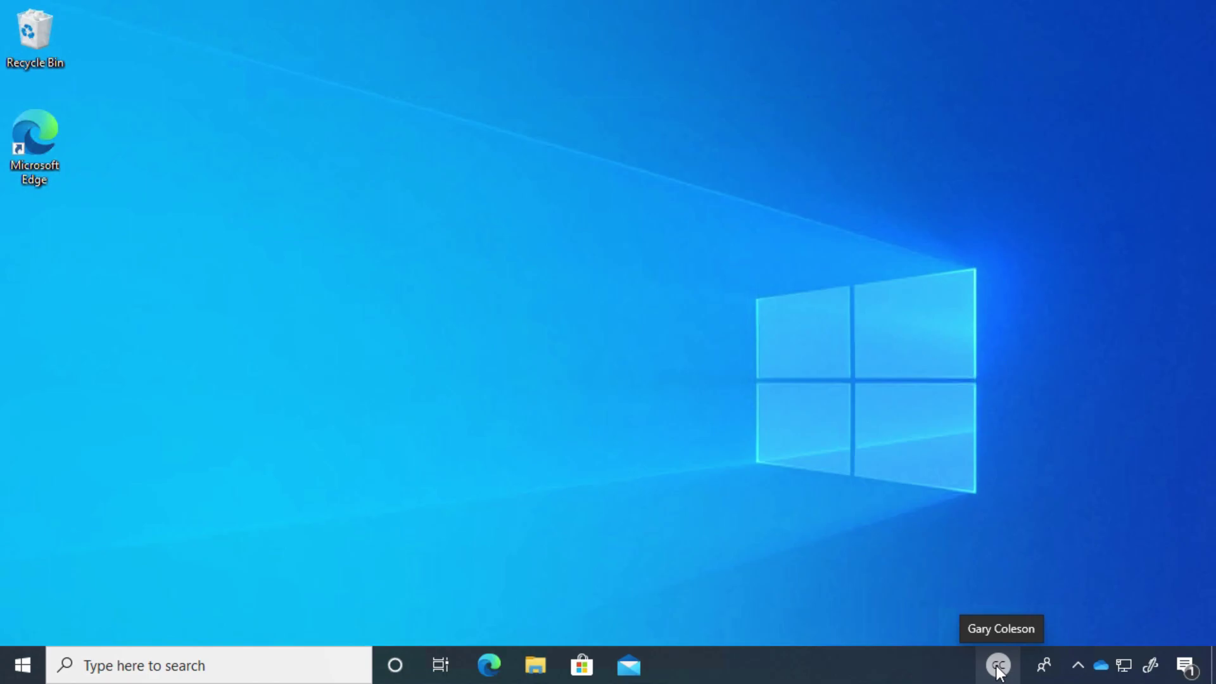
left_click(24, 671)
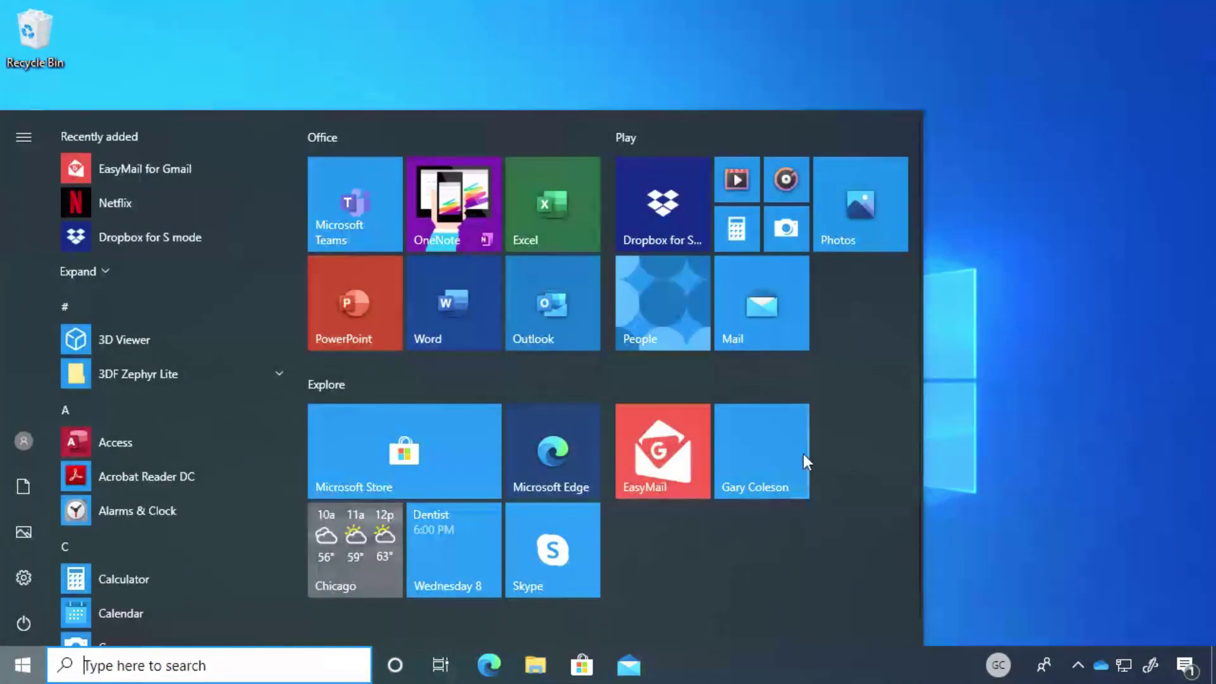
left_click(769, 458)
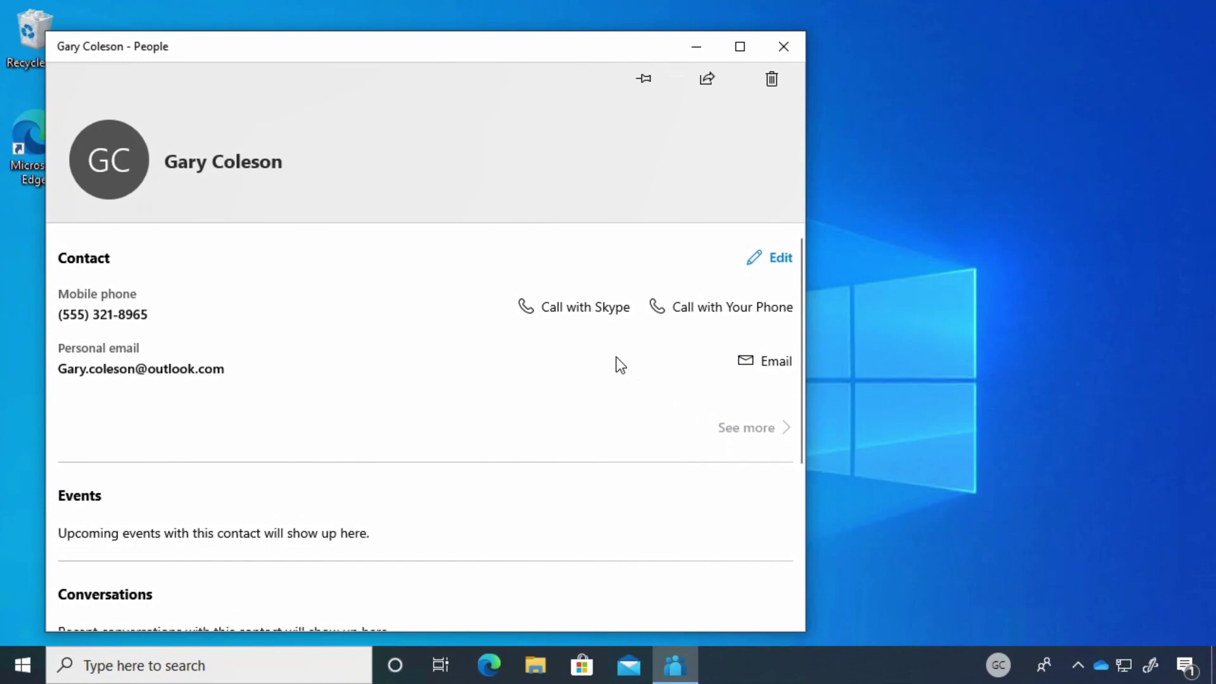
scroll(506, 368, "down", 5)
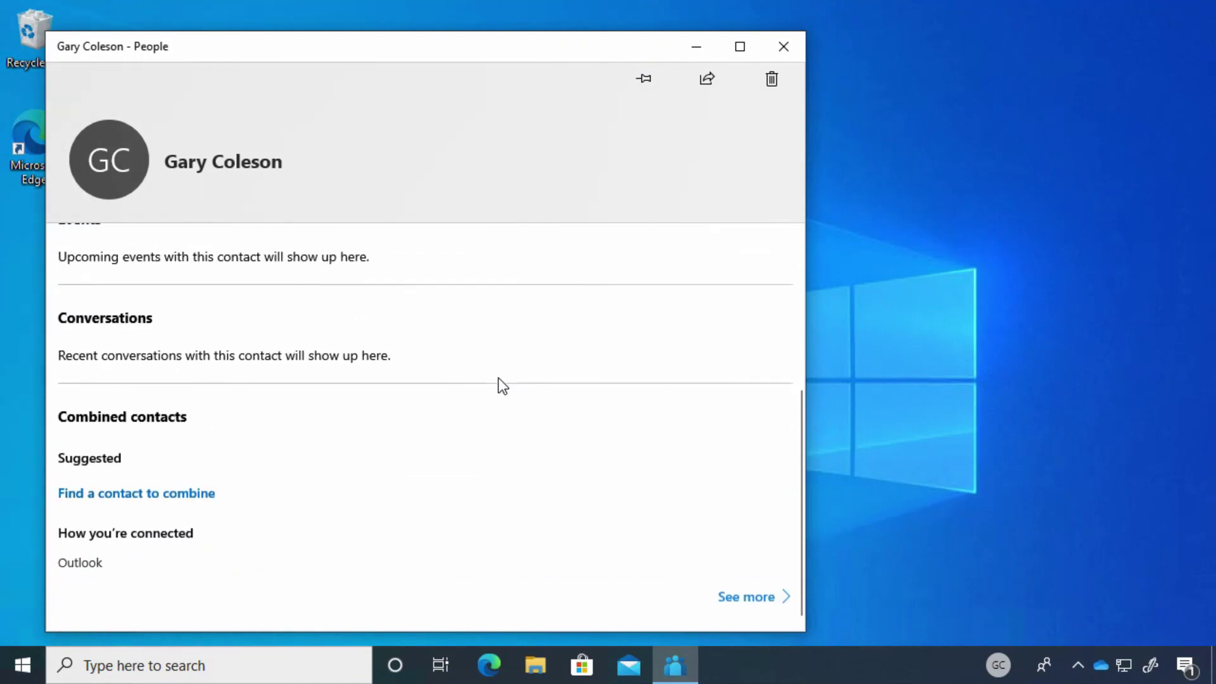
left_click(763, 607)
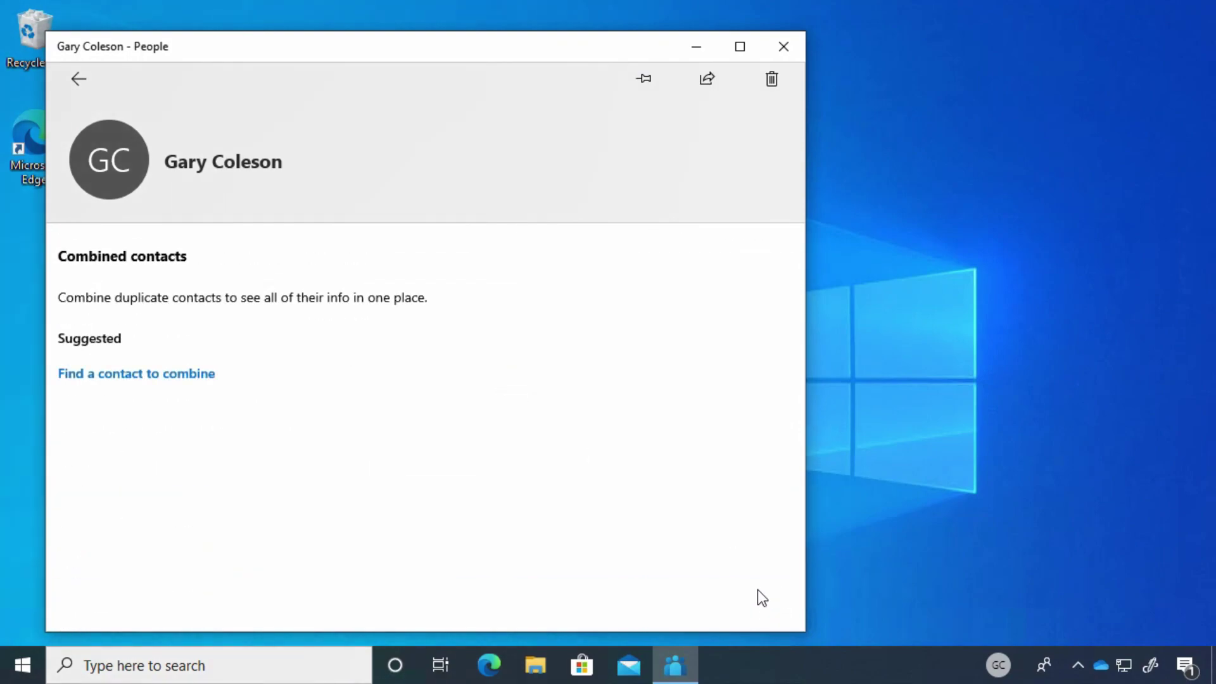
left_click(86, 88)
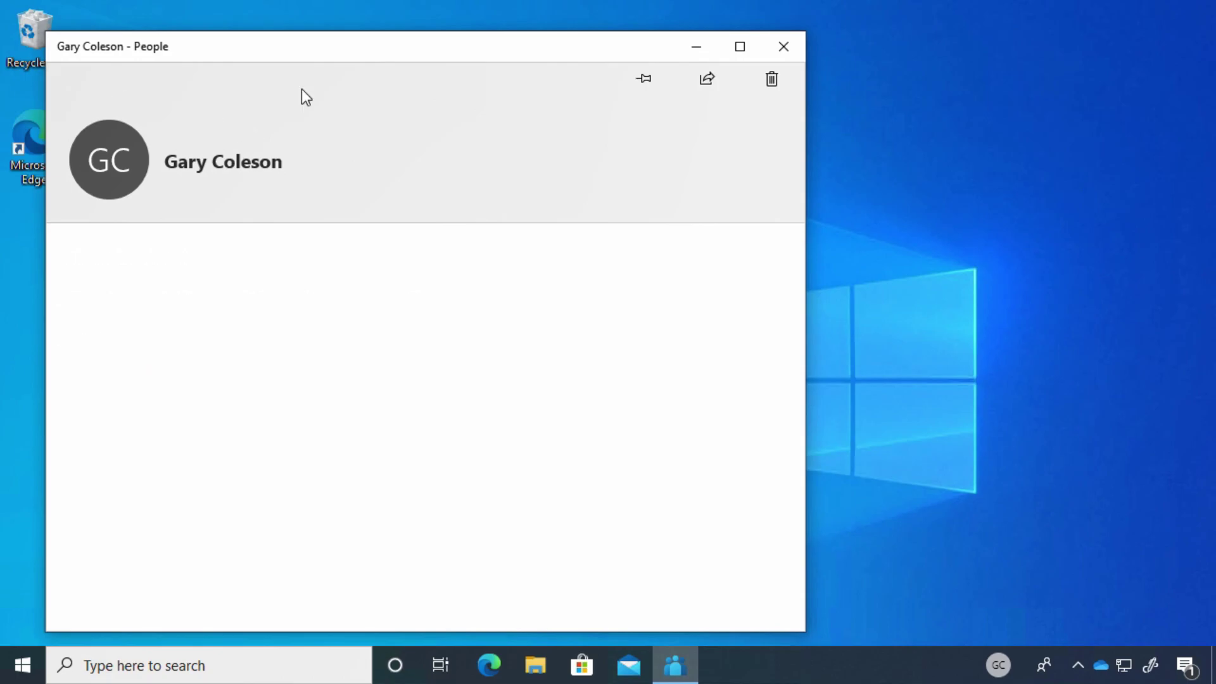
left_click(785, 49)
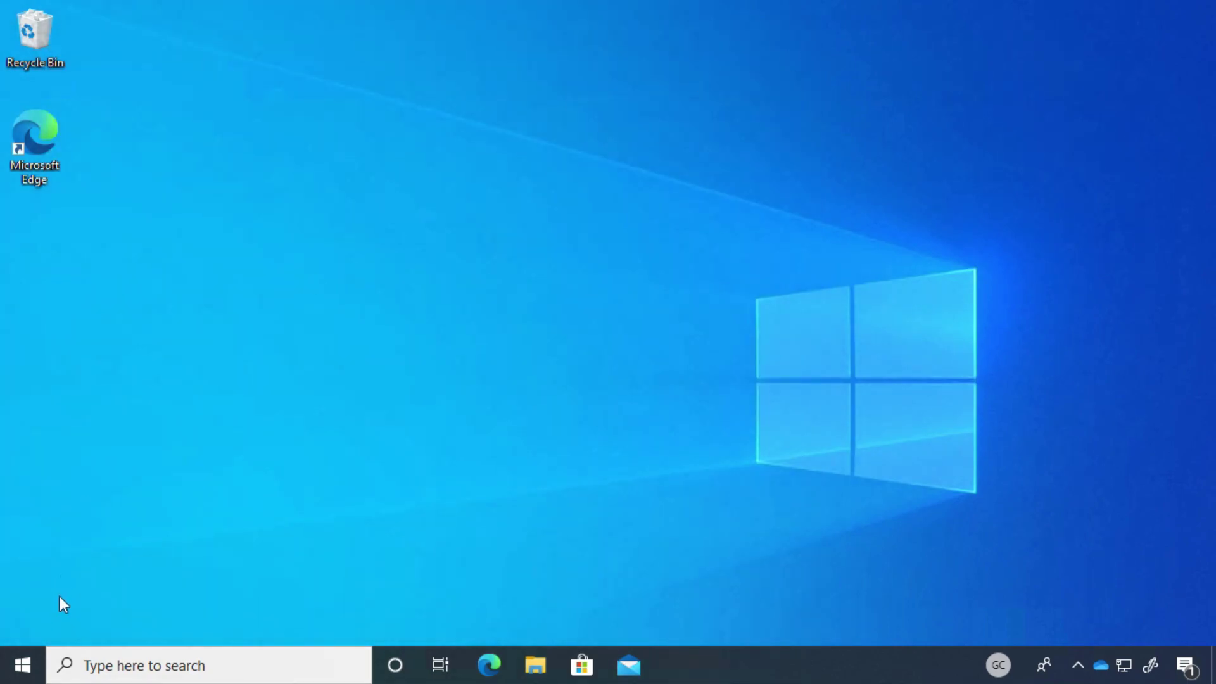
left_click(21, 652)
left_click(659, 307)
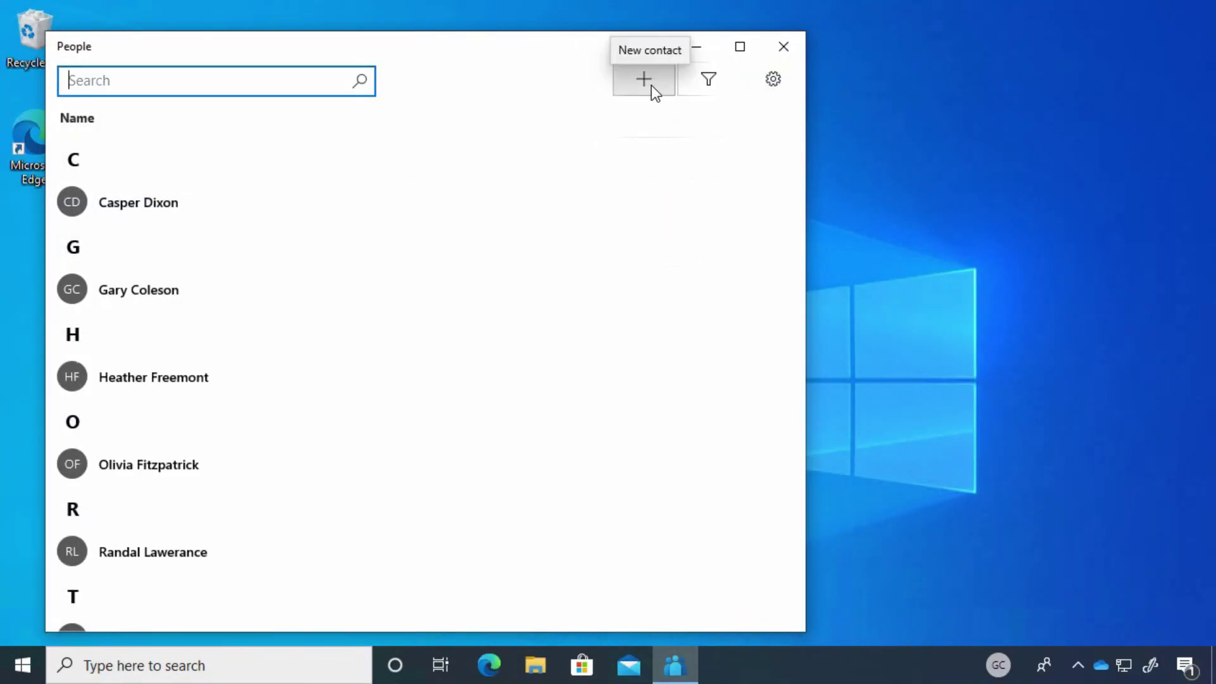
left_click(641, 80)
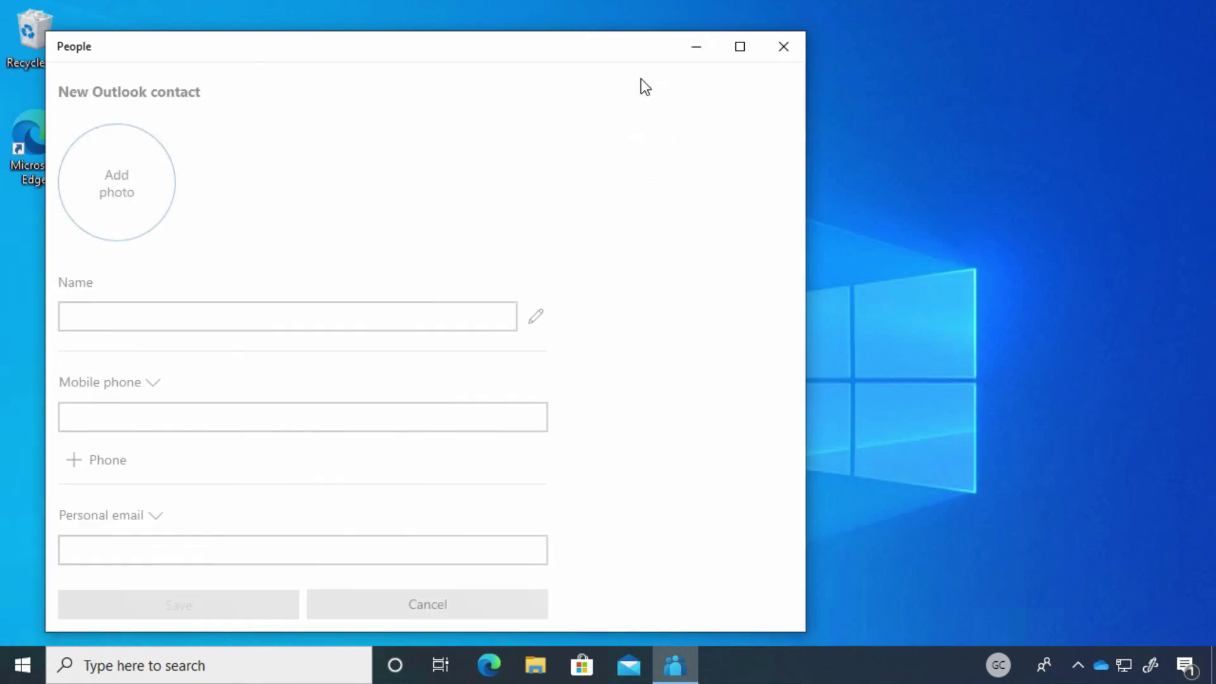
scroll(637, 314, "down", 3)
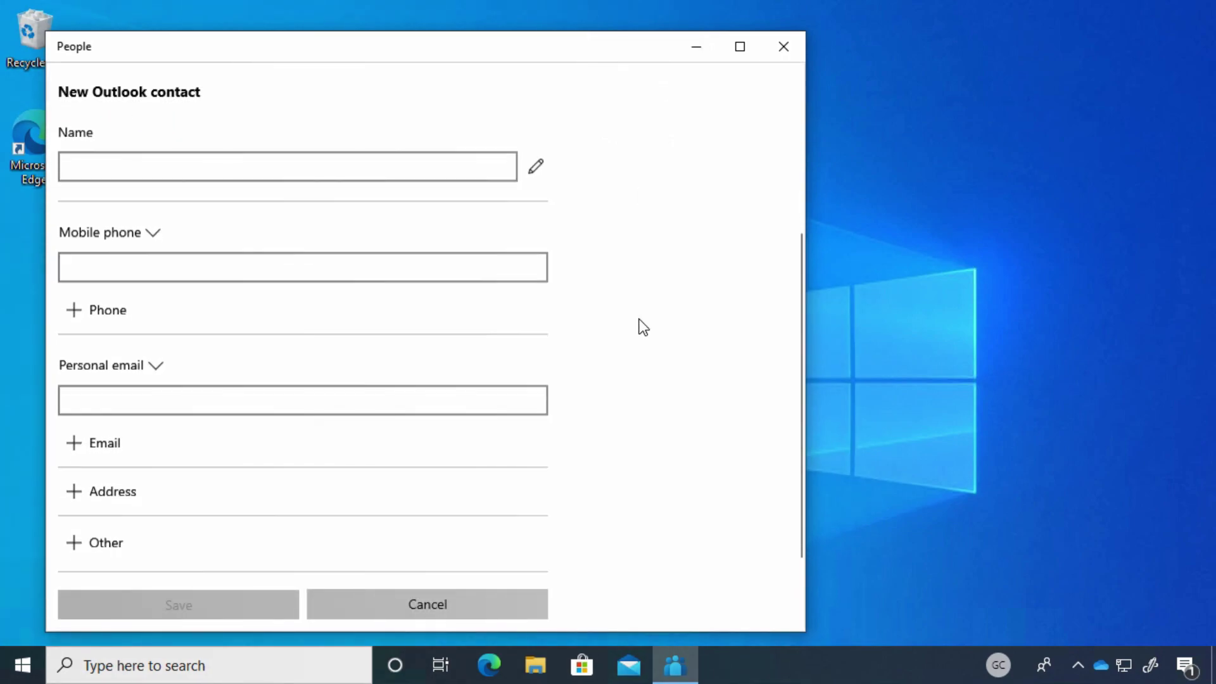
left_click(123, 446)
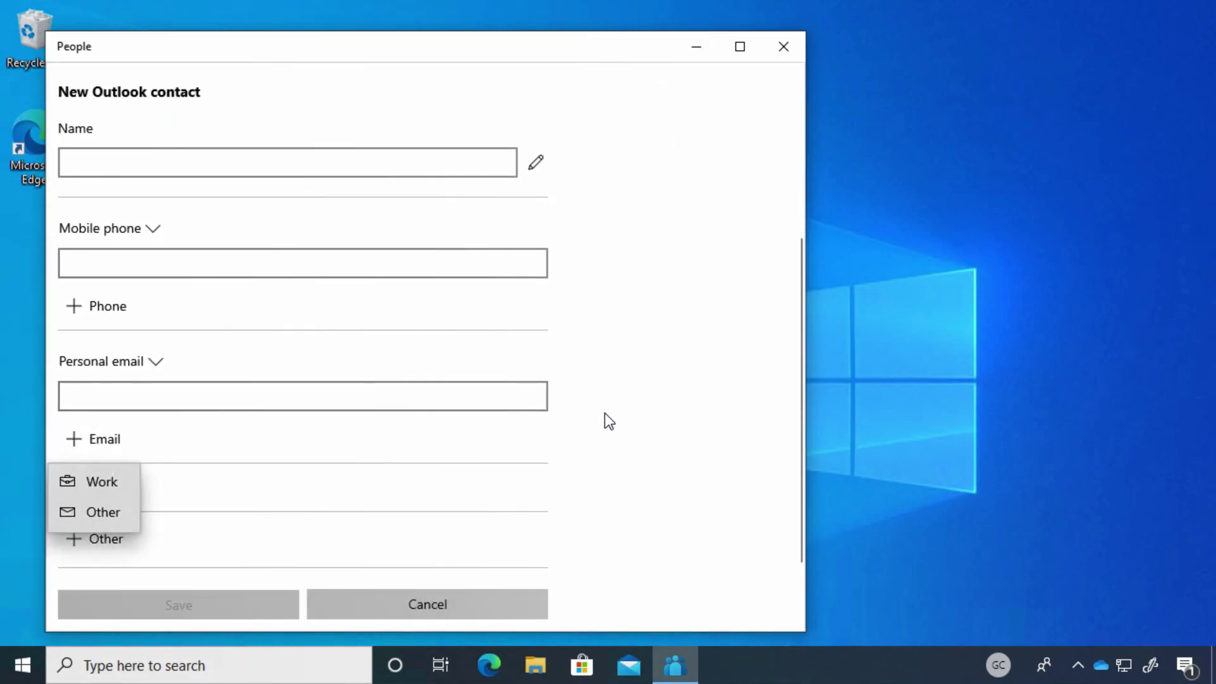
left_click(80, 441)
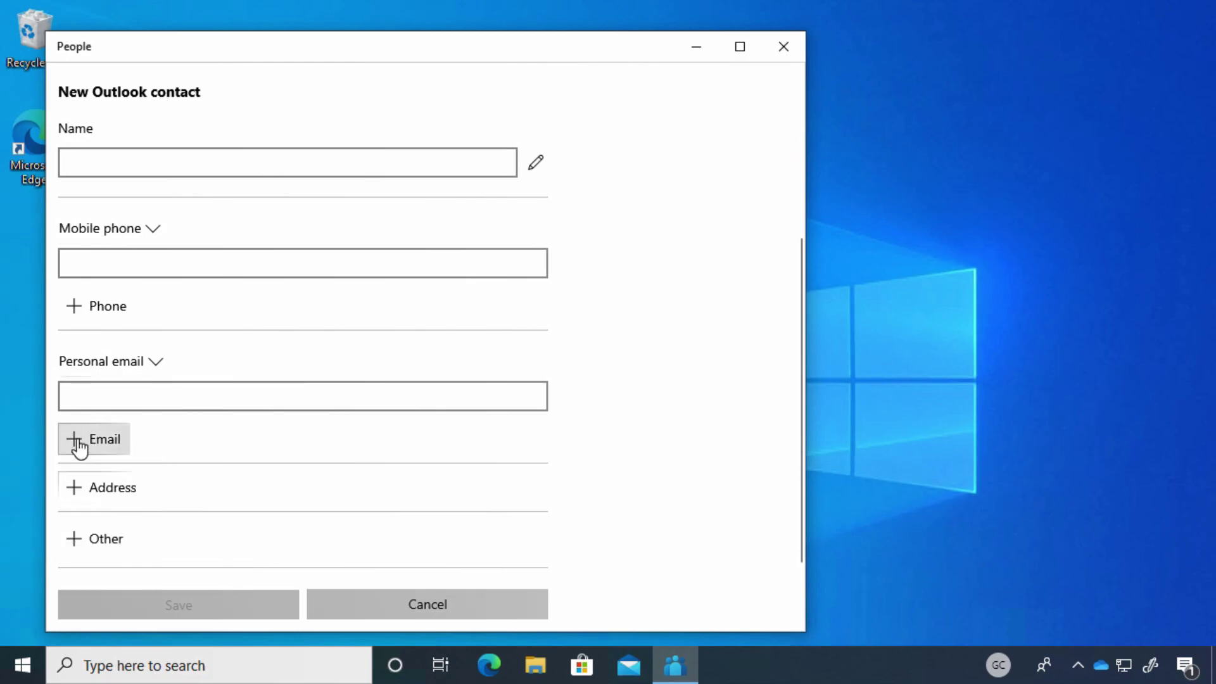
left_click(69, 497)
left_click(71, 499)
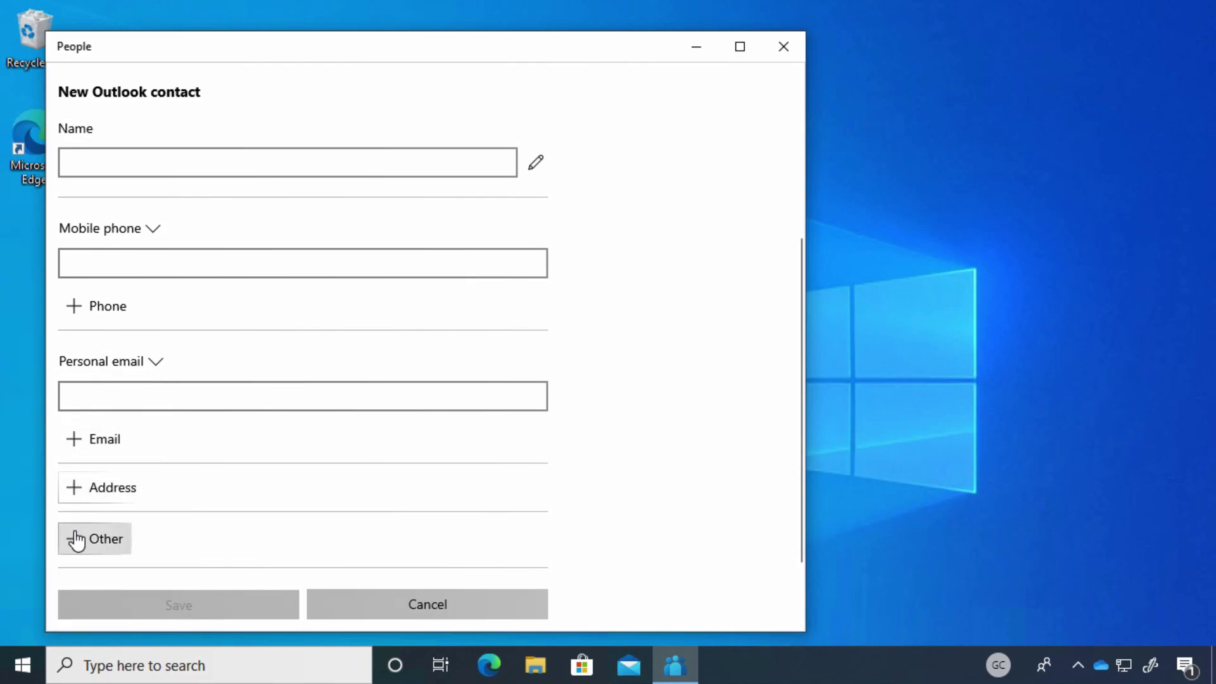
left_click(76, 535)
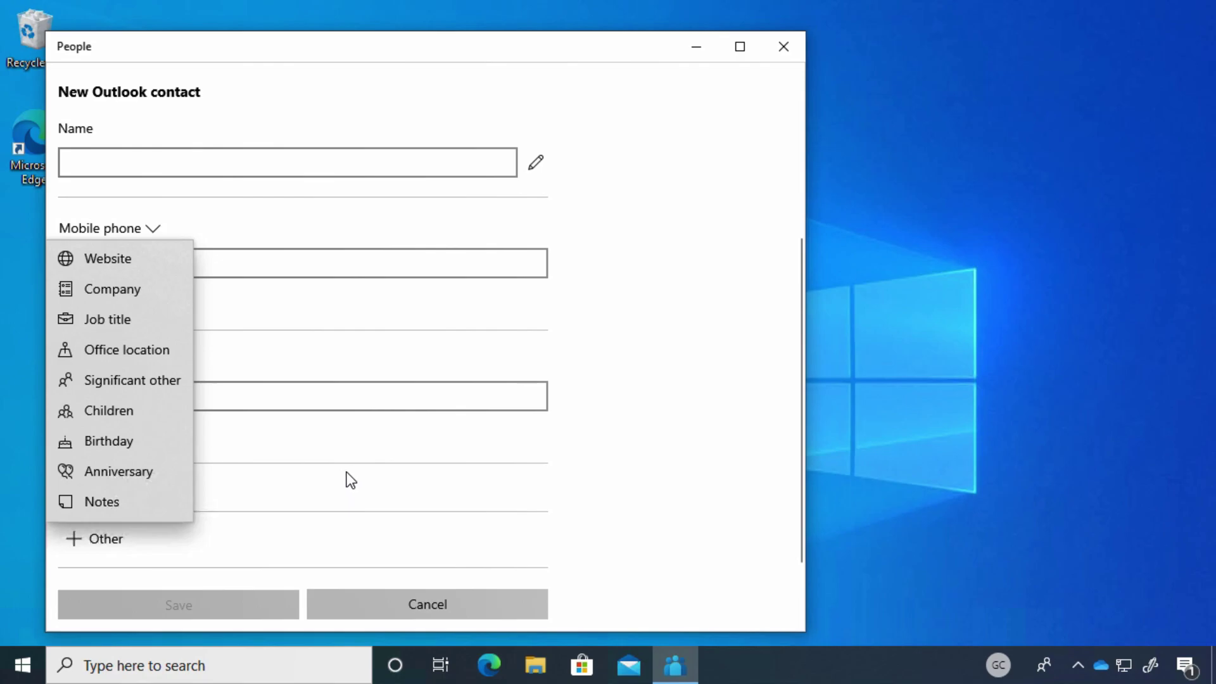
left_click(683, 498)
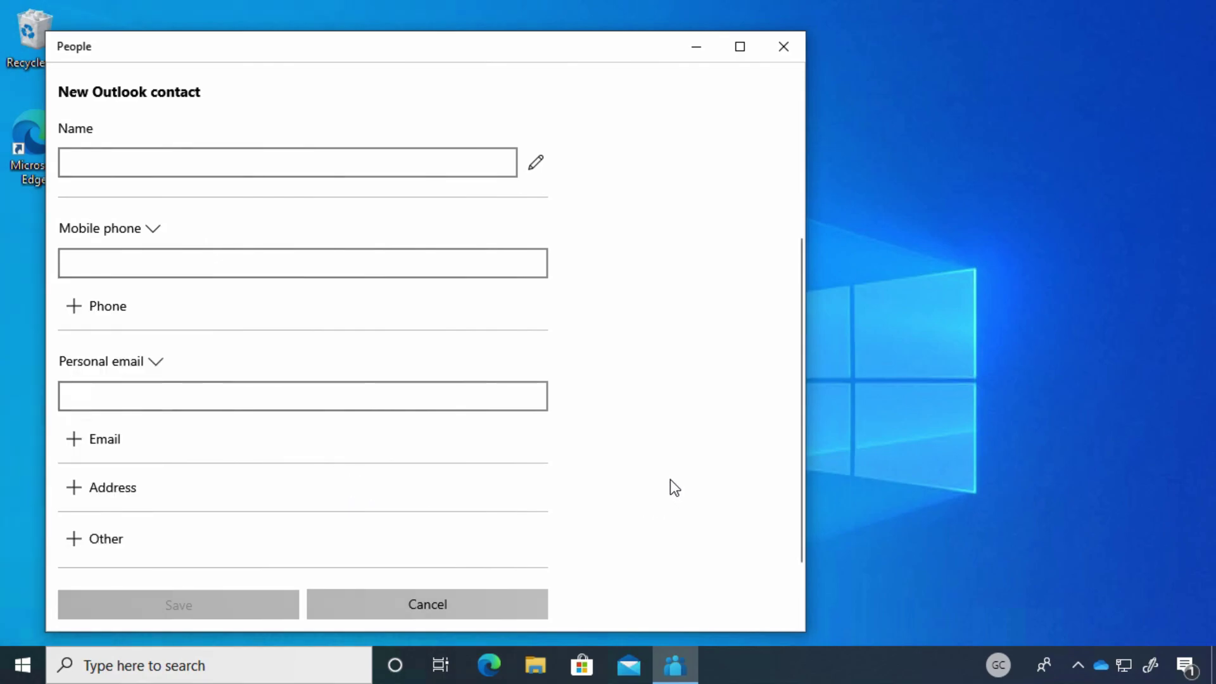
scroll(672, 482, "up", 3)
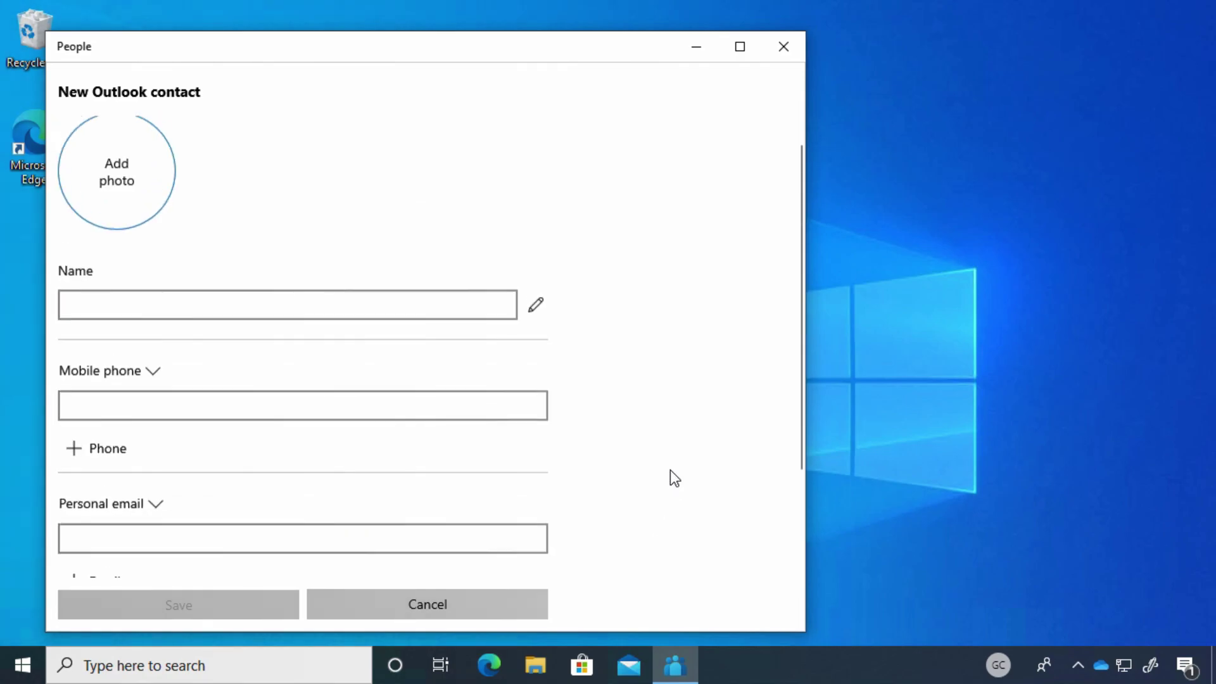
left_click(784, 47)
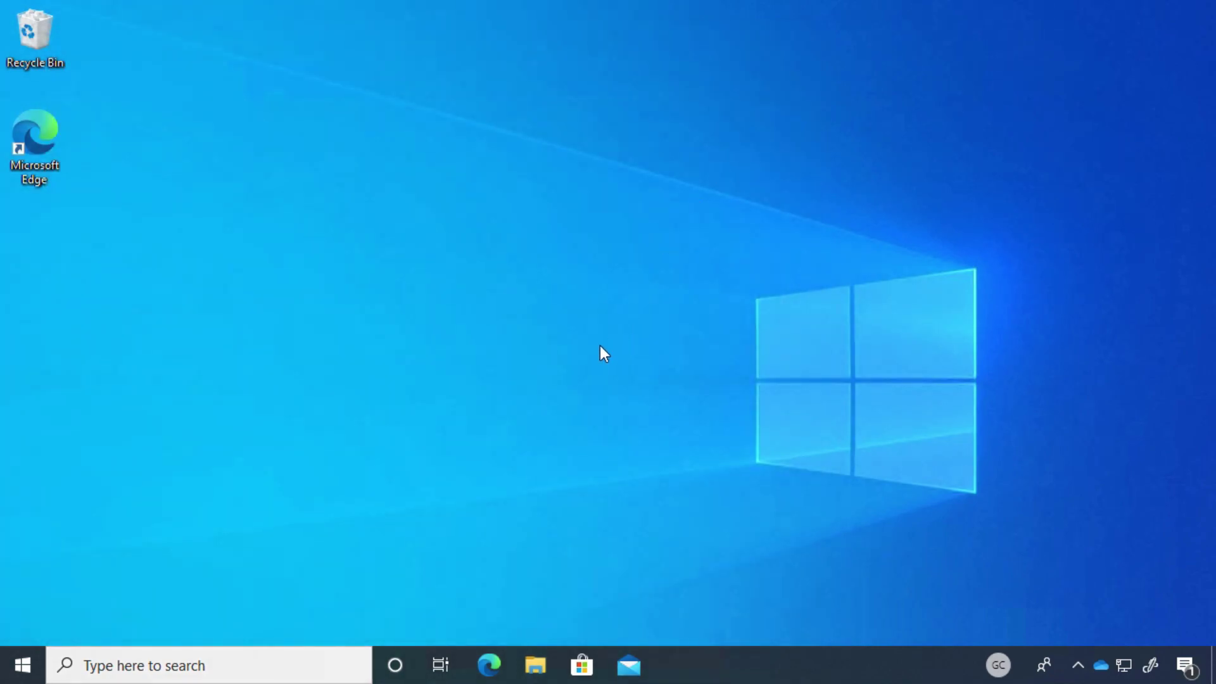